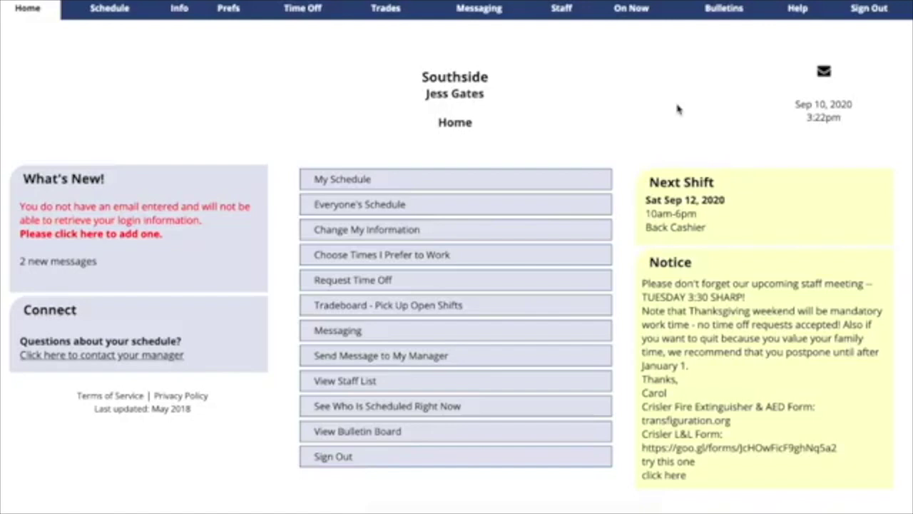
- Open the My Information page from the Home page
click(483, 234)
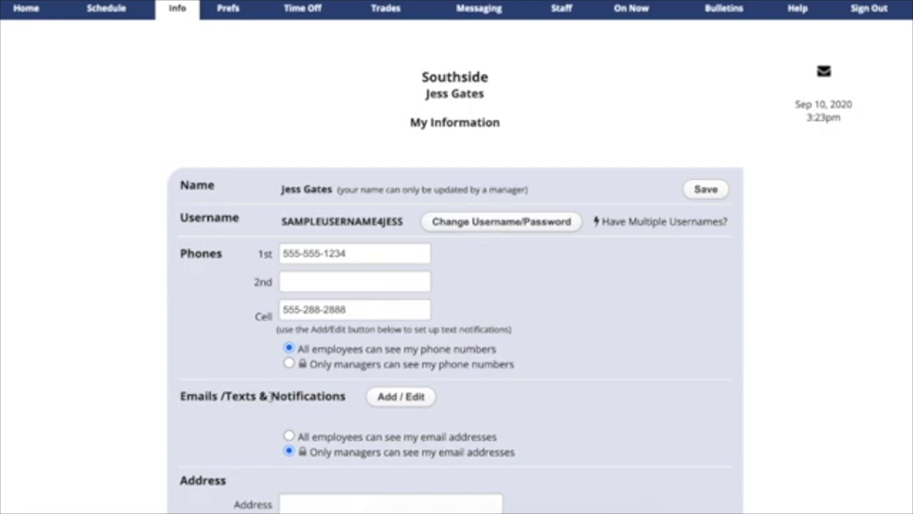
- Add a new address under Emails/Texts & Notifications and switch its type to Text
click(396, 399)
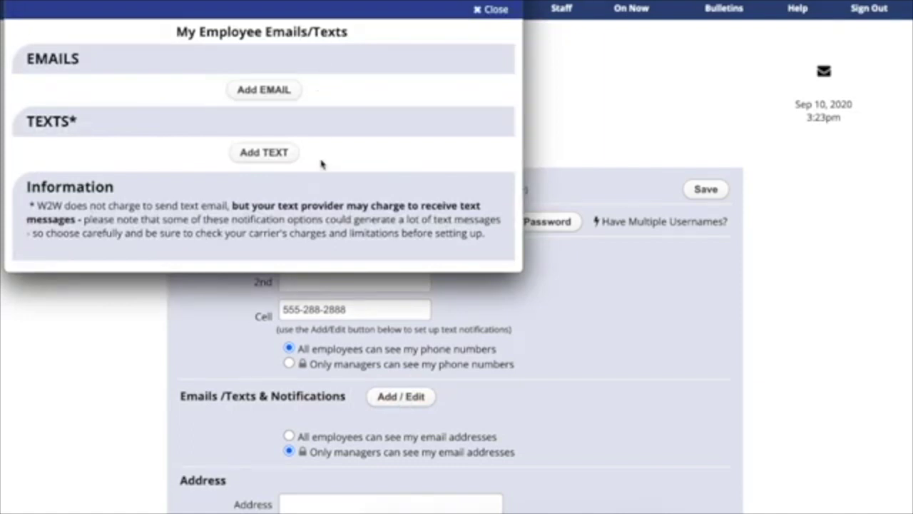
click(283, 94)
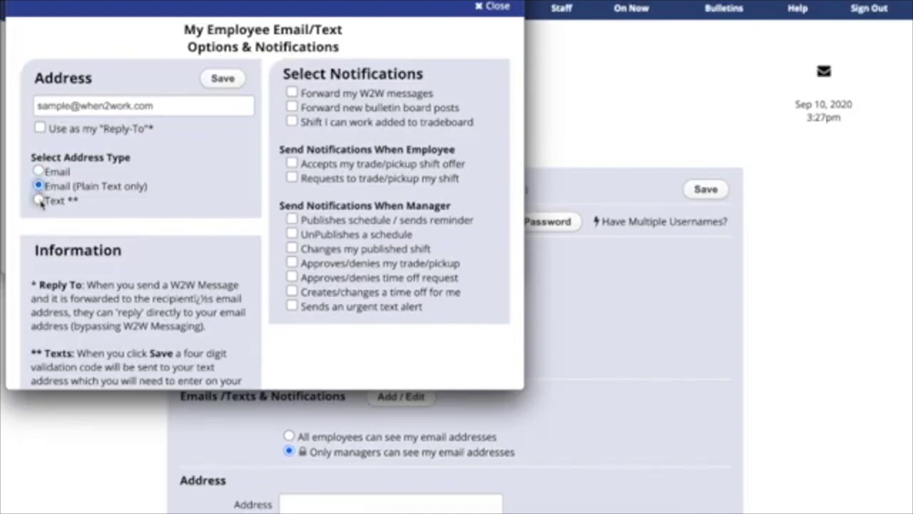
click(40, 201)
- Replace the existing address with the phone's vtext.com text-messaging address
click(167, 106)
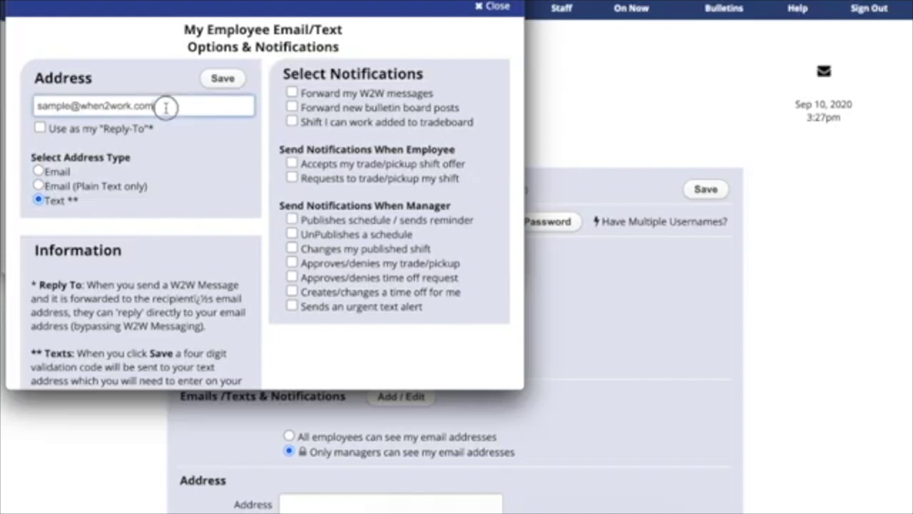
drag(167, 107, 3, 84)
text(5558885555)
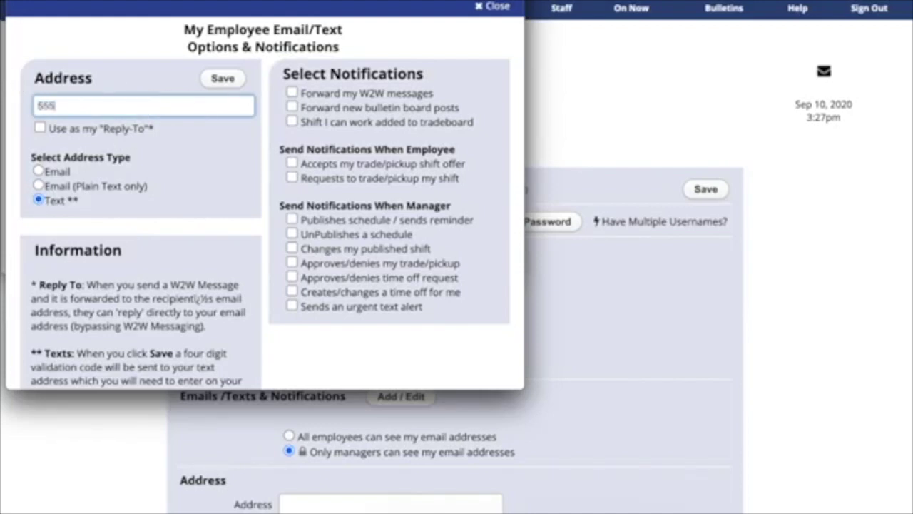
text(@vtext.com)
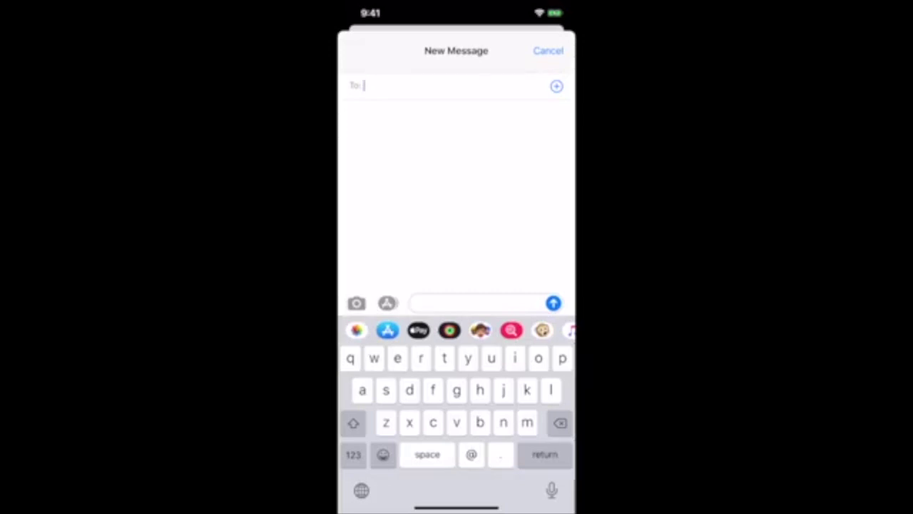
- Send a 'Test' message from iPhone Messages to the sample WhenToWork email address
text(sample@wher)
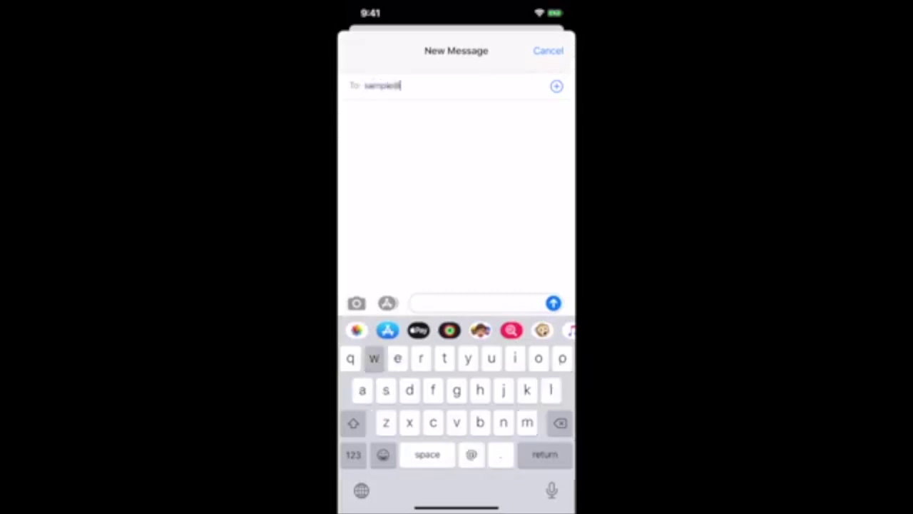
click(353, 455)
text(2)
click(353, 454)
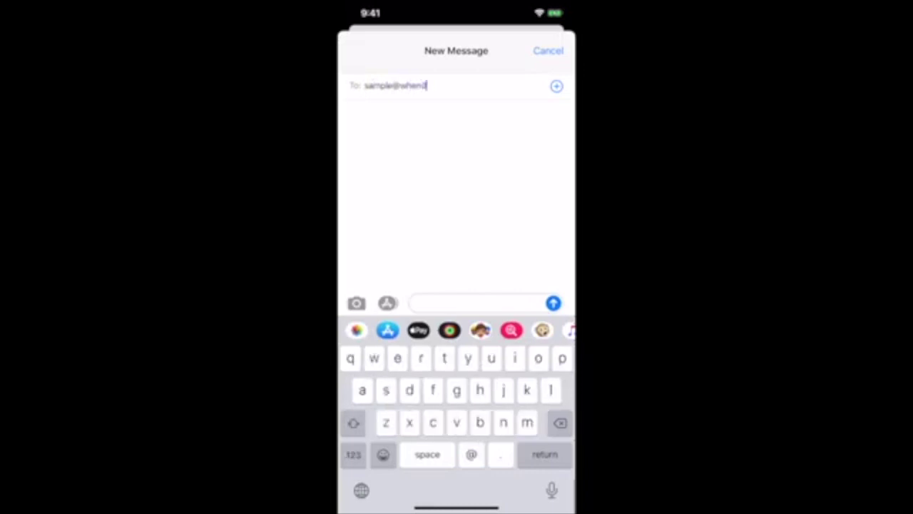
text(work.com)
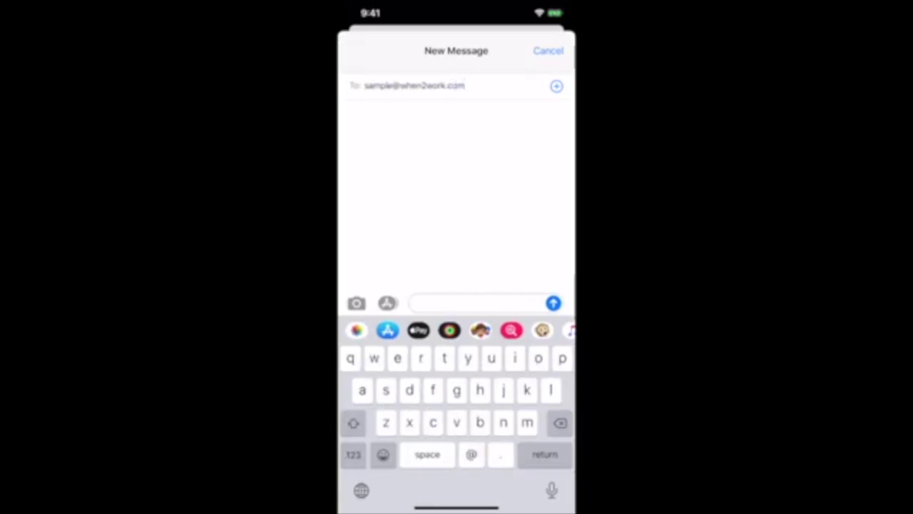
key(Return)
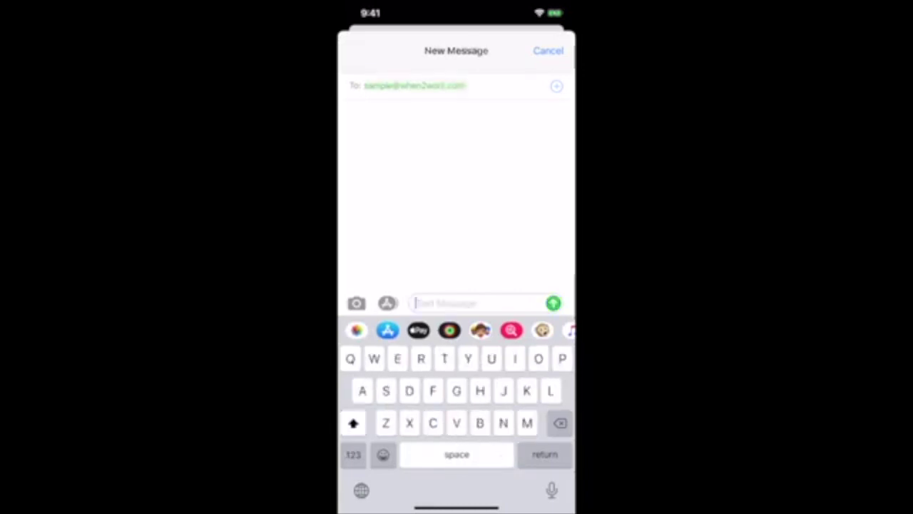
text(Test)
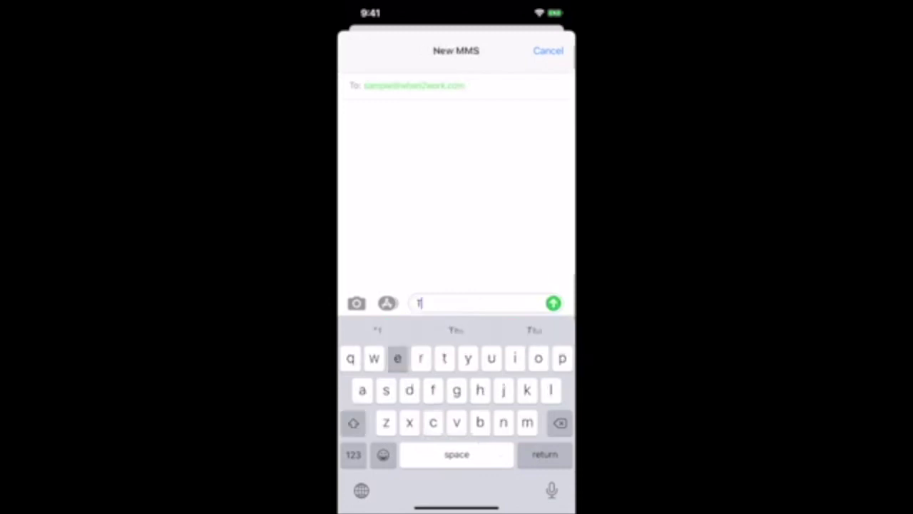
key(Return)
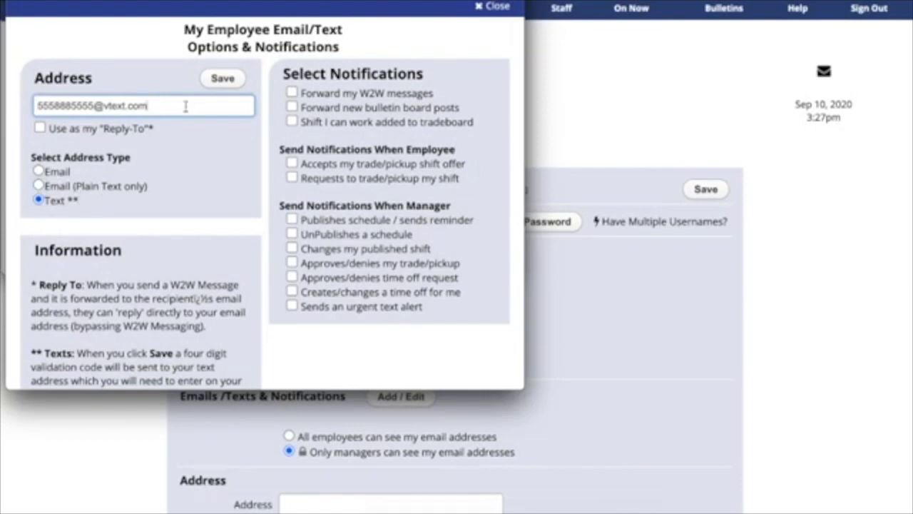
- Save the text address, then enter and submit the validation code received by text
click(223, 81)
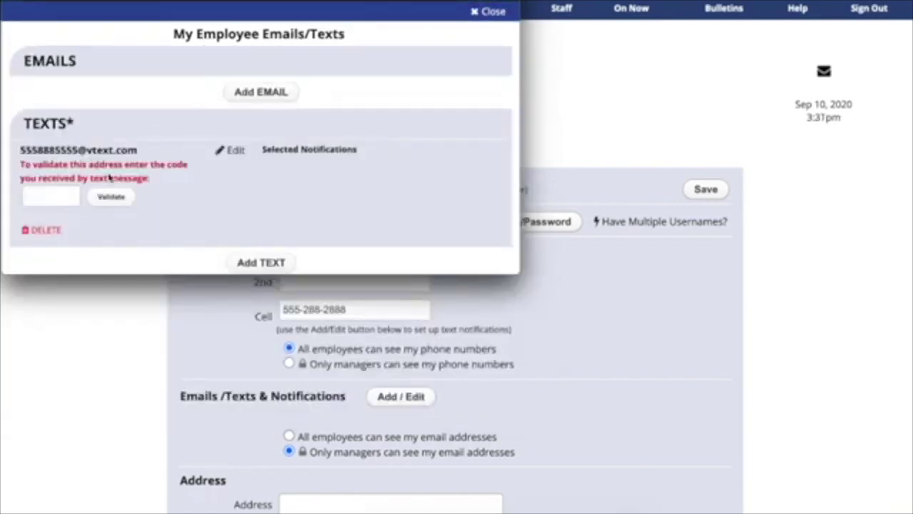
click(61, 198)
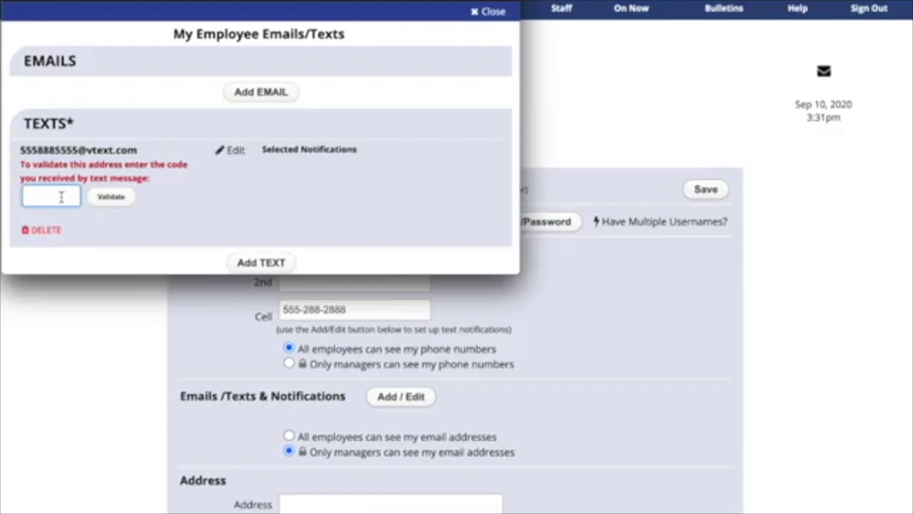
text(1234)
click(112, 197)
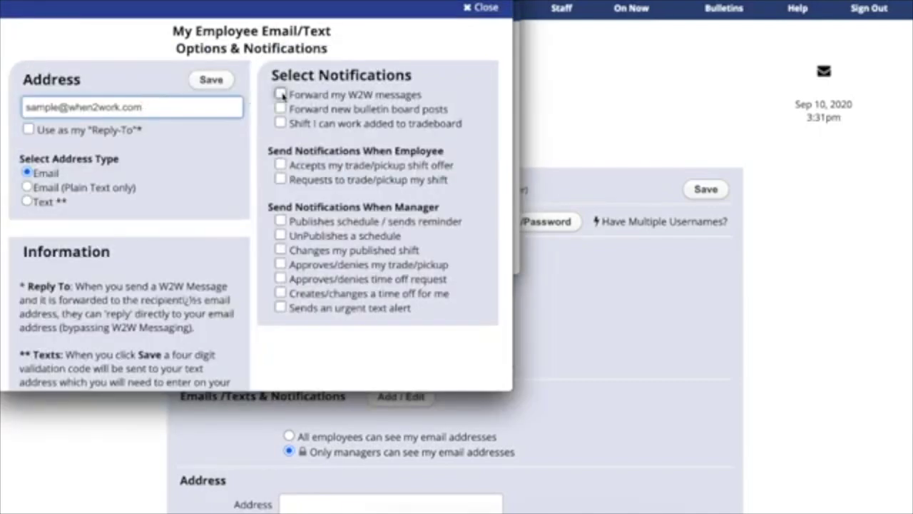
- Turn on W2W message forwarding, bulletin board post forwarding, and tradeboard shift notifications
click(280, 94)
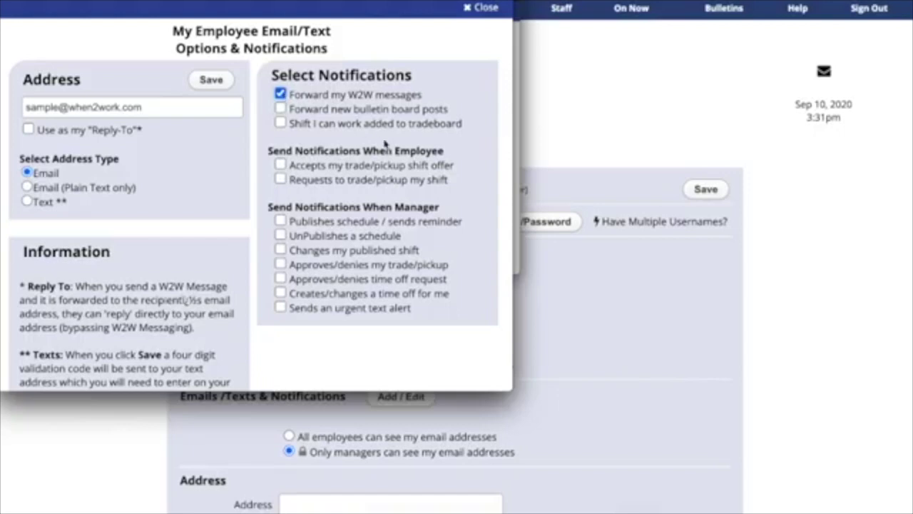
click(287, 109)
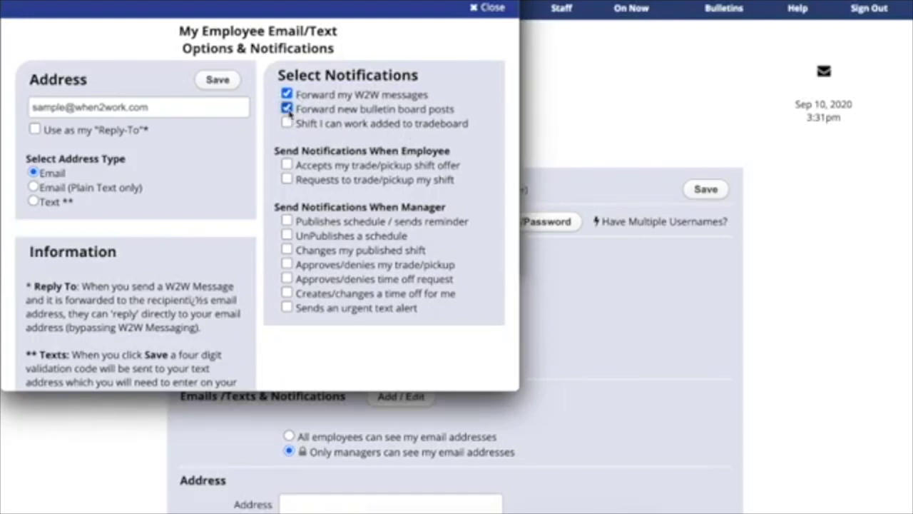
click(287, 123)
- Check the trade/pickup offer-accepted, trade/pickup request, schedule published and schedule unpublished notifications
click(287, 165)
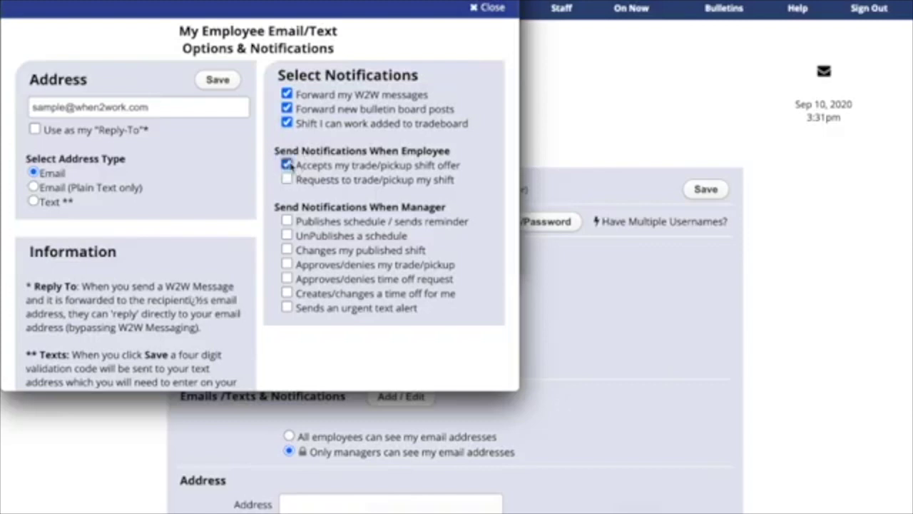
click(287, 179)
click(287, 221)
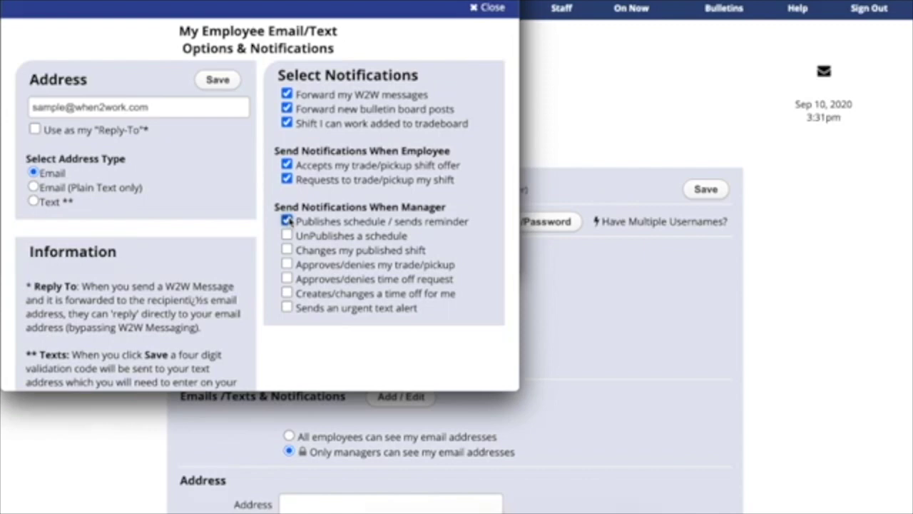
click(287, 235)
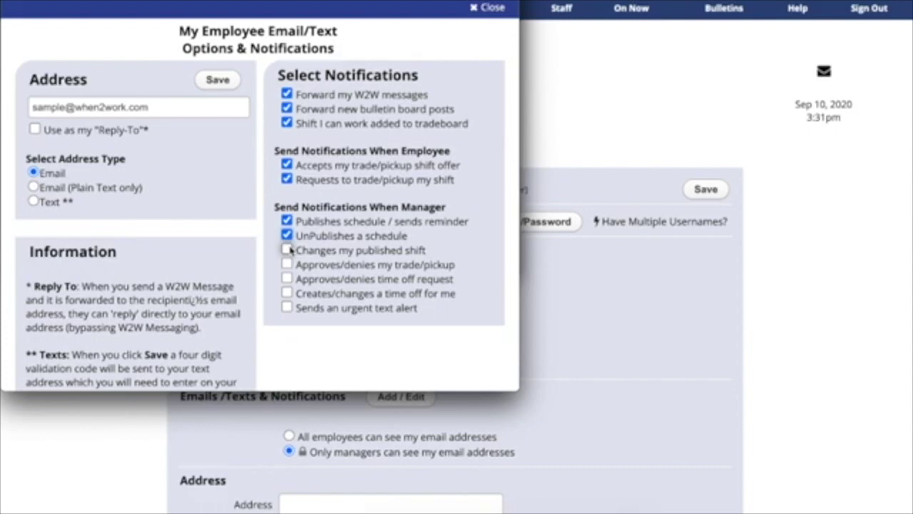
- Check shift change, trade/pickup approval, time-off and urgent text alert notifications, and enable Reply-To
click(287, 250)
click(287, 264)
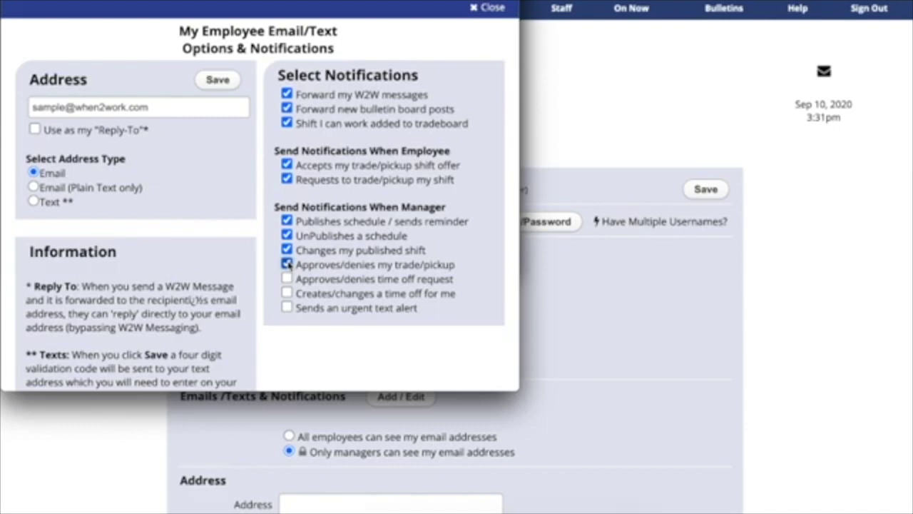
click(288, 278)
click(287, 292)
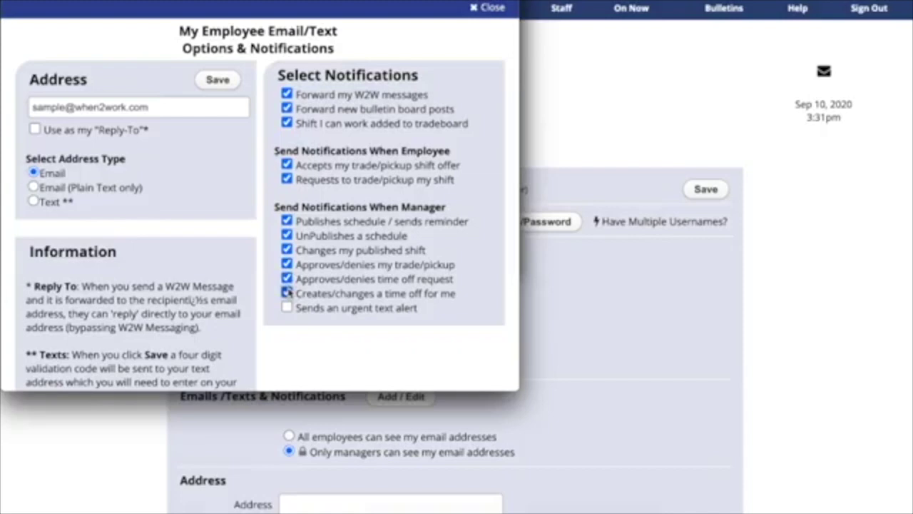
click(288, 307)
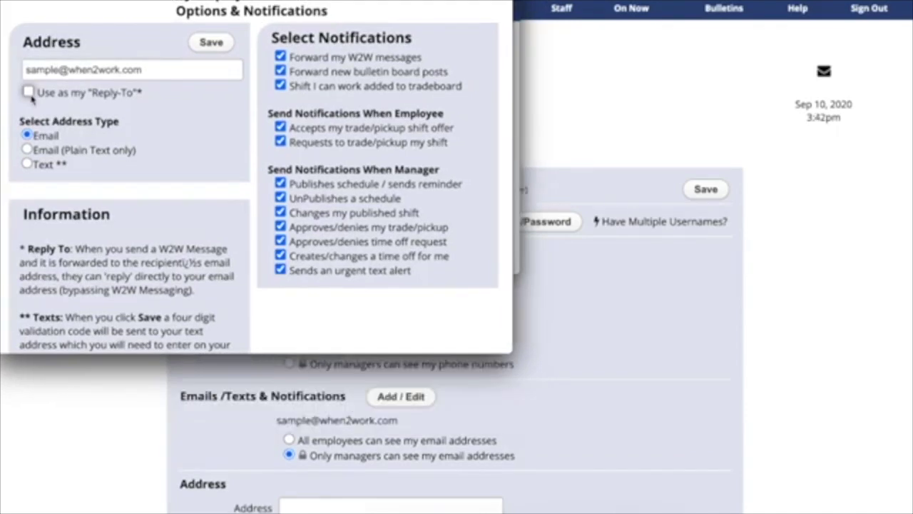
click(29, 92)
- Save the email address with its twelve notifications as the Reply-To address
click(211, 41)
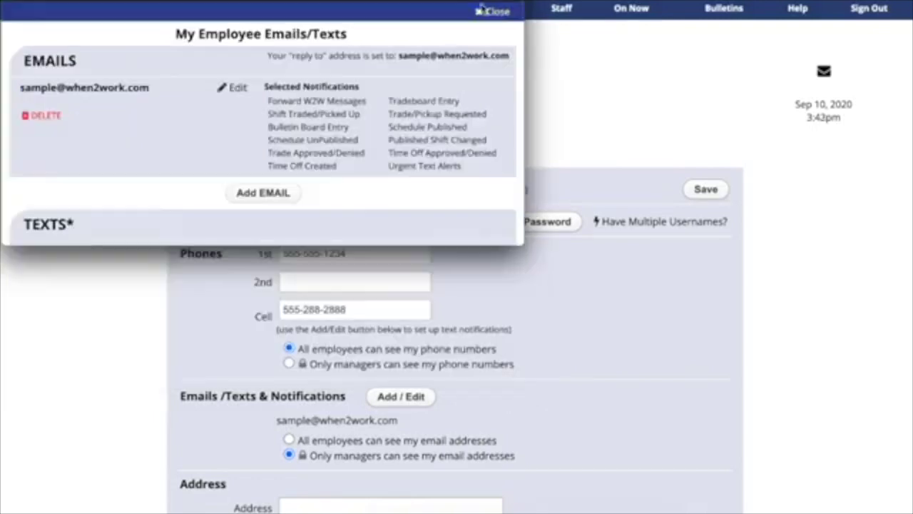